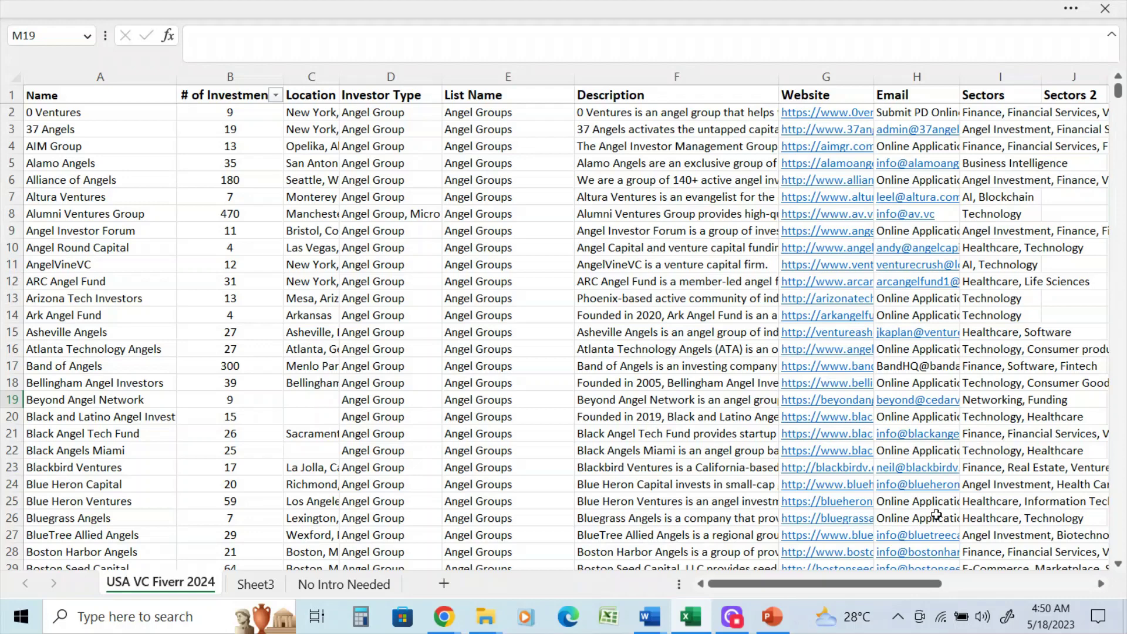
{"action": "left_click_drag", "start_coordinate": [922, 584], "coordinate": [992, 583]}
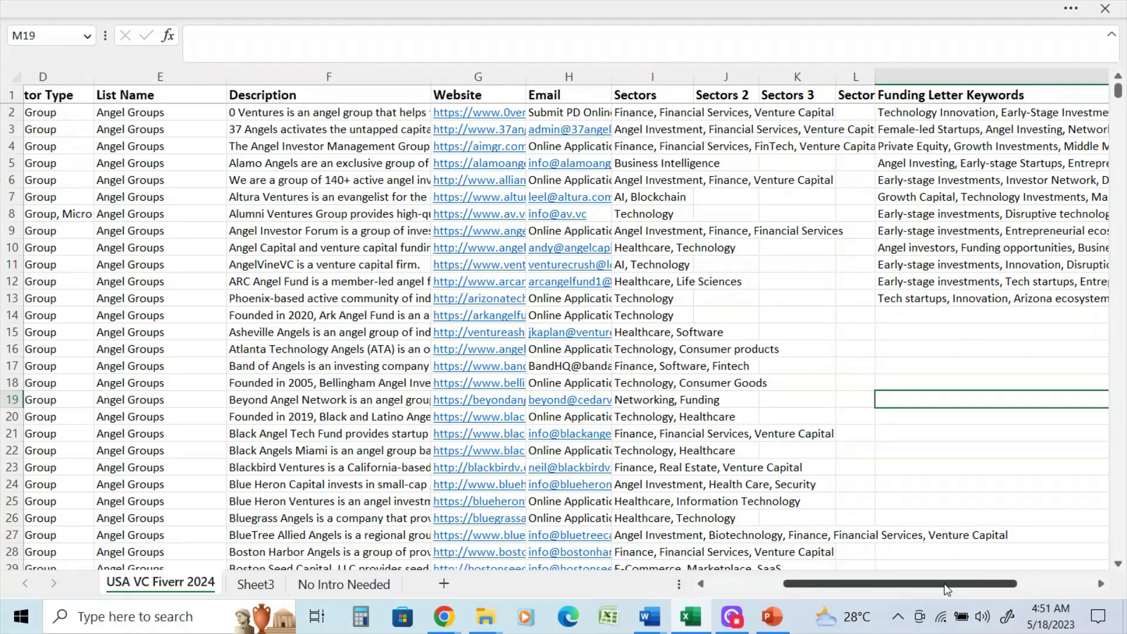
{"action": "left_click_drag", "start_coordinate": [945, 583], "coordinate": [722, 583]}
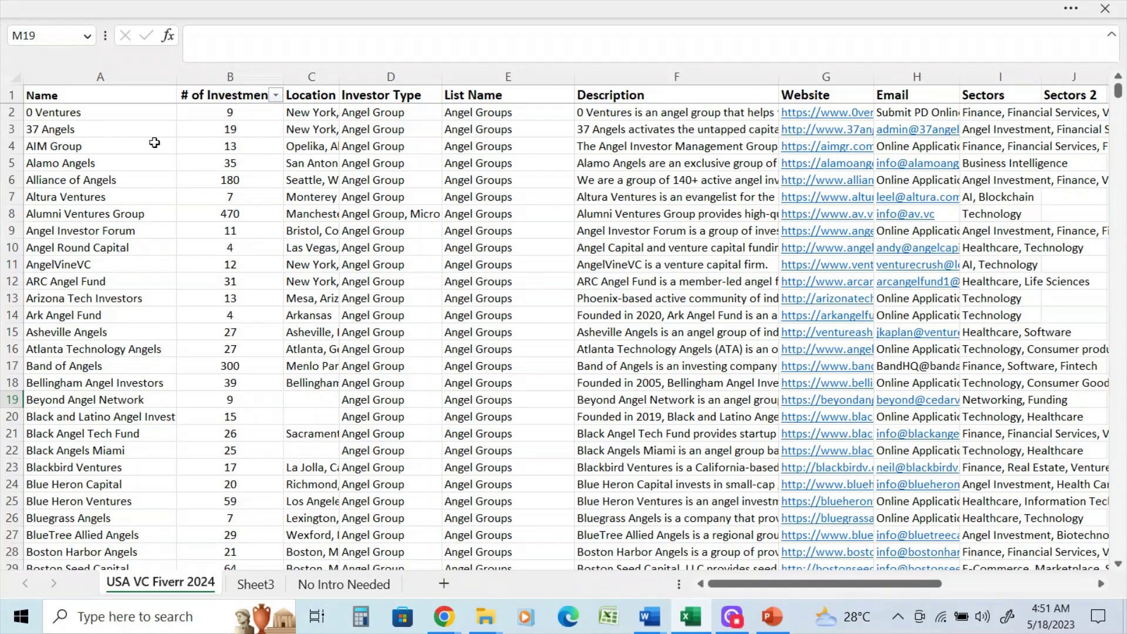
{"action": "left_click_drag", "start_coordinate": [1119, 88], "coordinate": [1121, 563]}
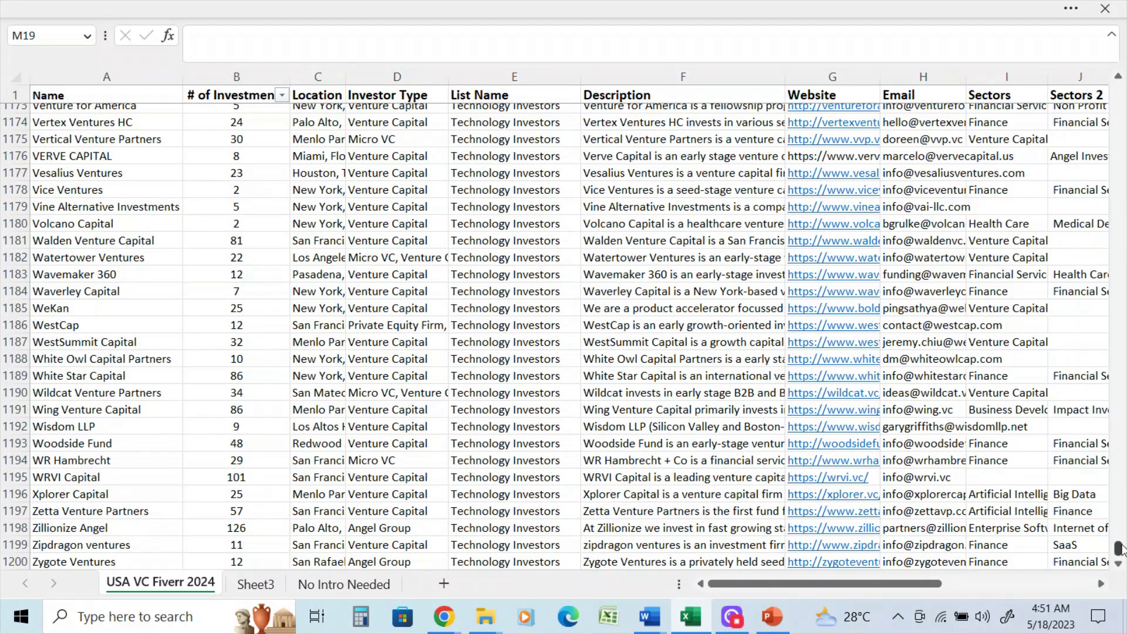
{"action": "left_click_drag", "start_coordinate": [1120, 551], "coordinate": [1118, 84]}
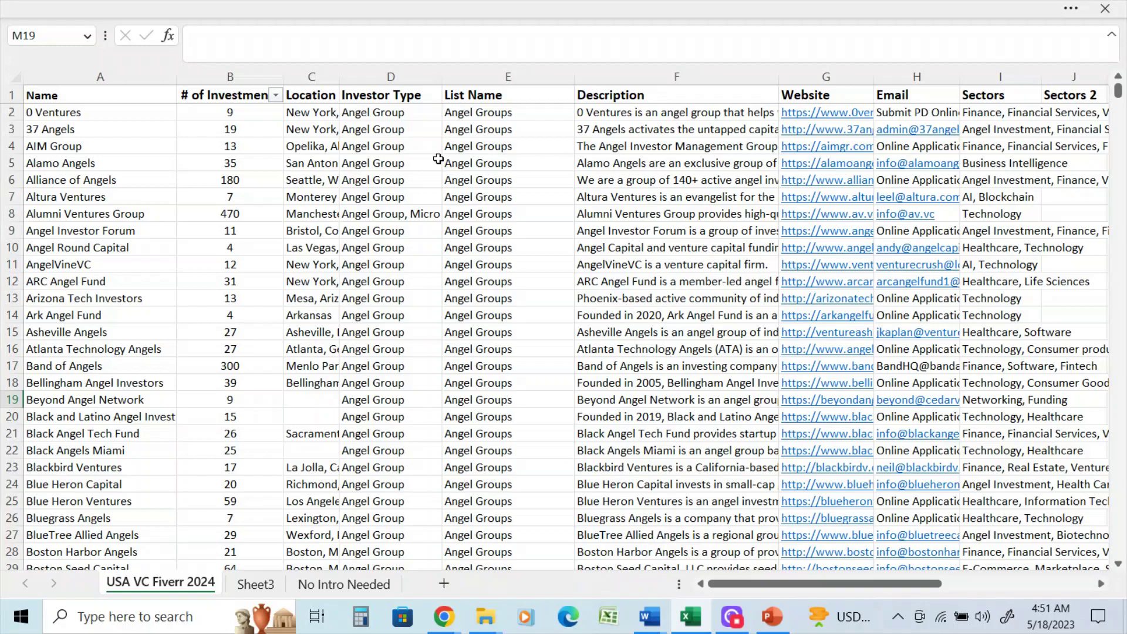
{"action": "left_click_drag", "start_coordinate": [1118, 89], "coordinate": [1119, 145]}
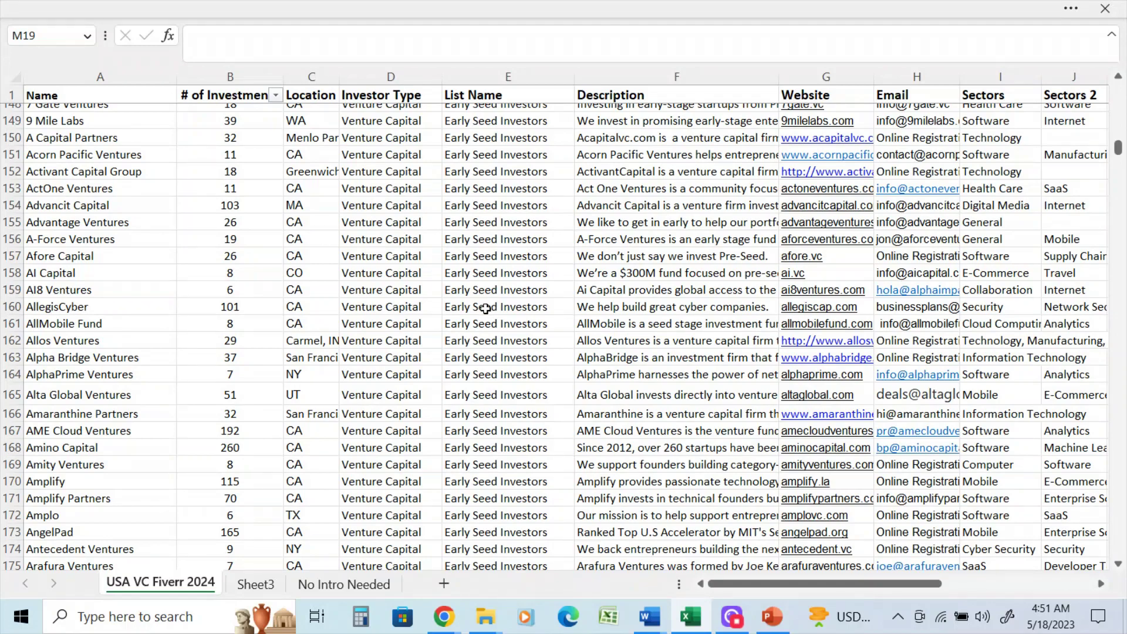
{"action": "scroll", "coordinate": [485, 269], "scroll_direction": "down", "scroll_amount": 10}
{"action": "scroll", "coordinate": [484, 269], "scroll_direction": "down", "scroll_amount": 10}
{"action": "scroll", "coordinate": [484, 268], "scroll_direction": "down", "scroll_amount": 10}
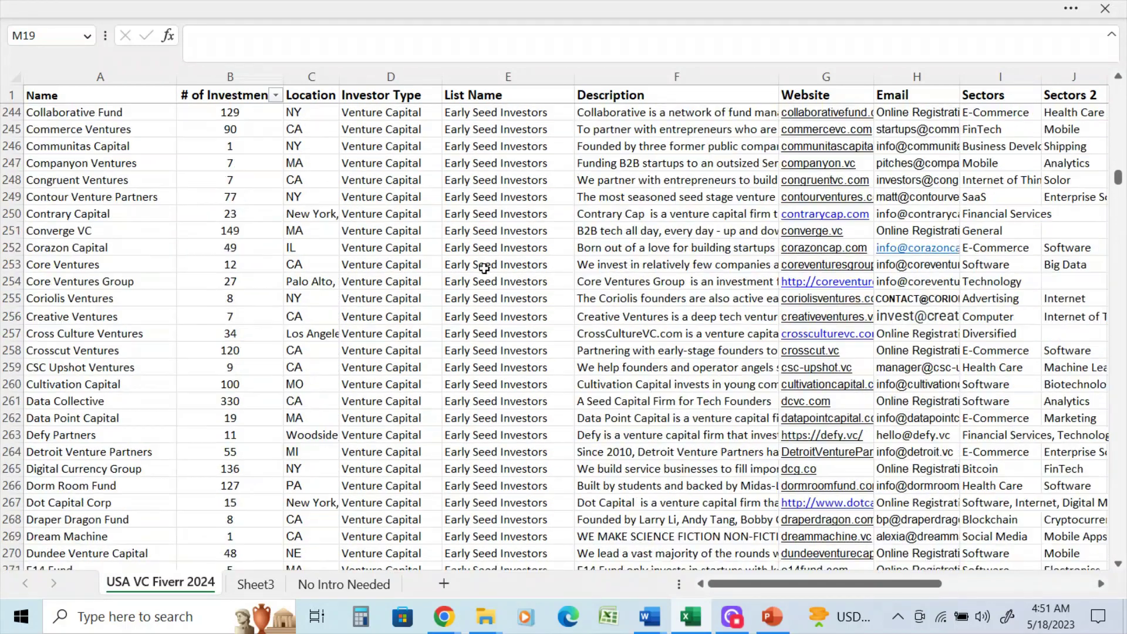
{"action": "scroll", "coordinate": [484, 268], "scroll_direction": "down", "scroll_amount": 10}
{"action": "scroll", "coordinate": [484, 269], "scroll_direction": "down", "scroll_amount": 8}
{"action": "scroll", "coordinate": [484, 269], "scroll_direction": "down", "scroll_amount": 15}
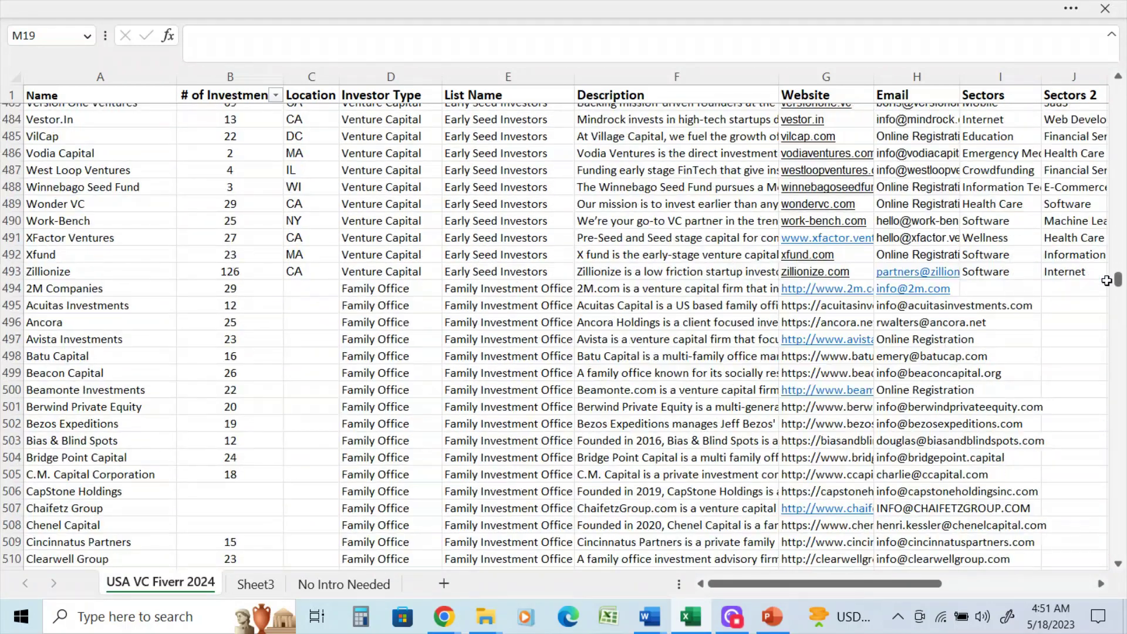
{"action": "left_click_drag", "start_coordinate": [1119, 281], "coordinate": [1119, 291]}
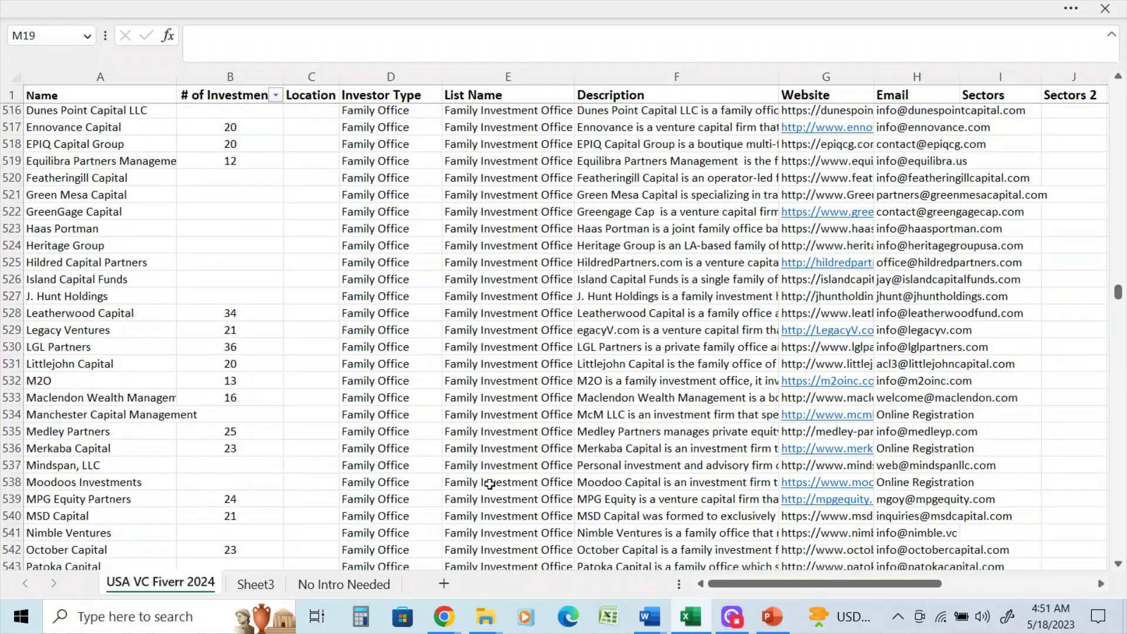
{"action": "left_click_drag", "start_coordinate": [1119, 294], "coordinate": [1117, 319]}
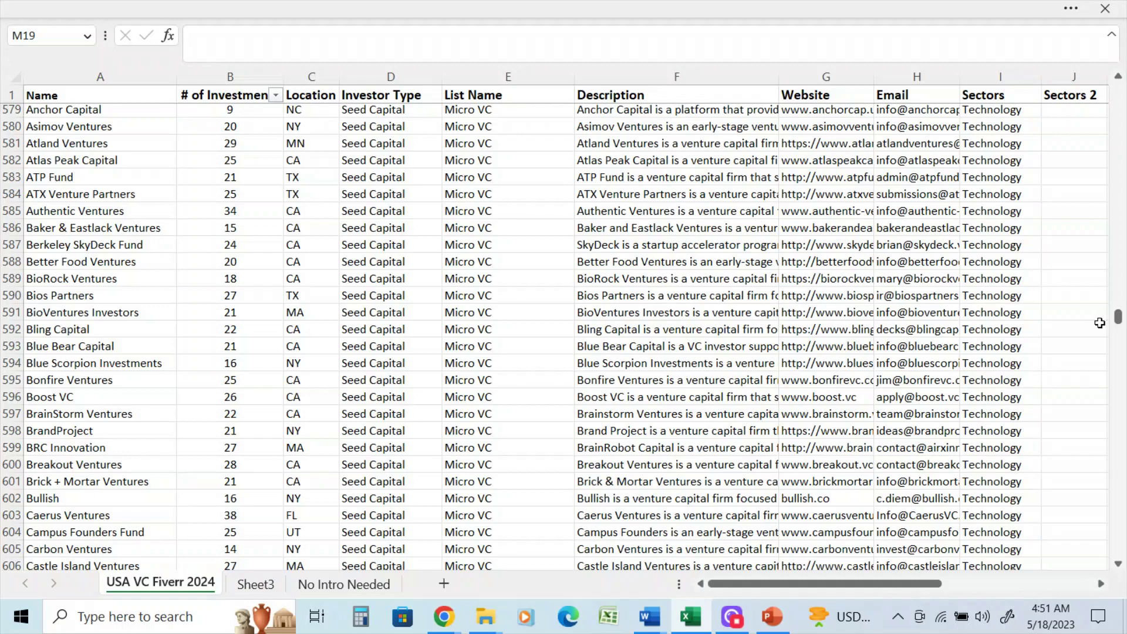
{"action": "left_click_drag", "start_coordinate": [1117, 324], "coordinate": [1117, 348]}
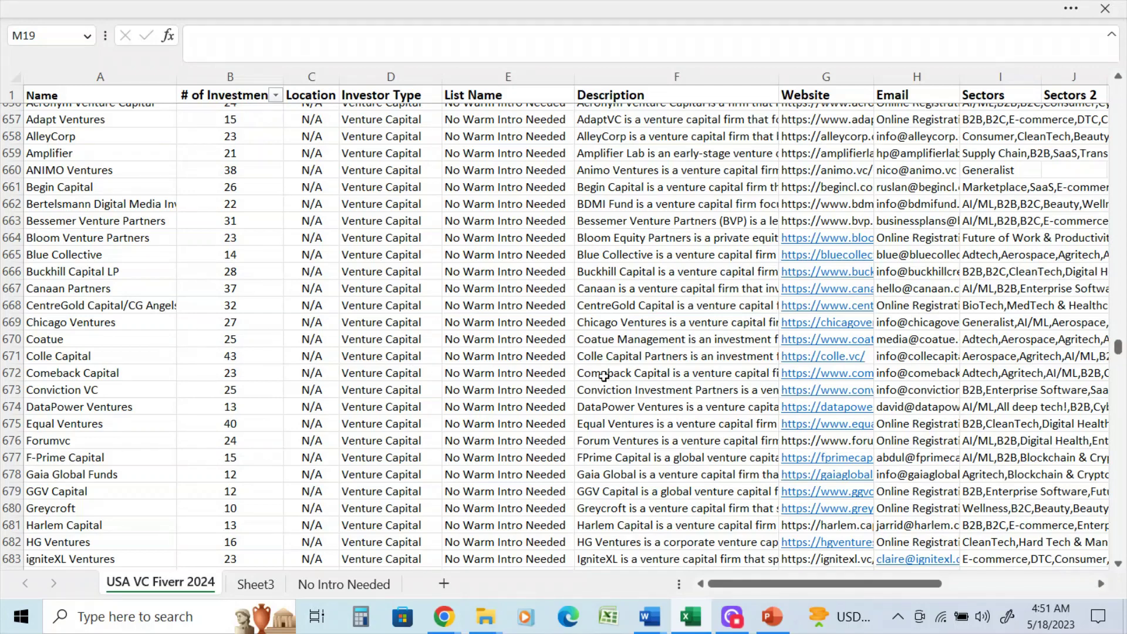
Step: Select CentreGold Capital's Description cell F668 to read its full text in the formula bar
{"action": "left_click", "coordinate": [656, 376]}
{"action": "left_click", "coordinate": [651, 343]}
{"action": "left_click", "coordinate": [641, 309]}
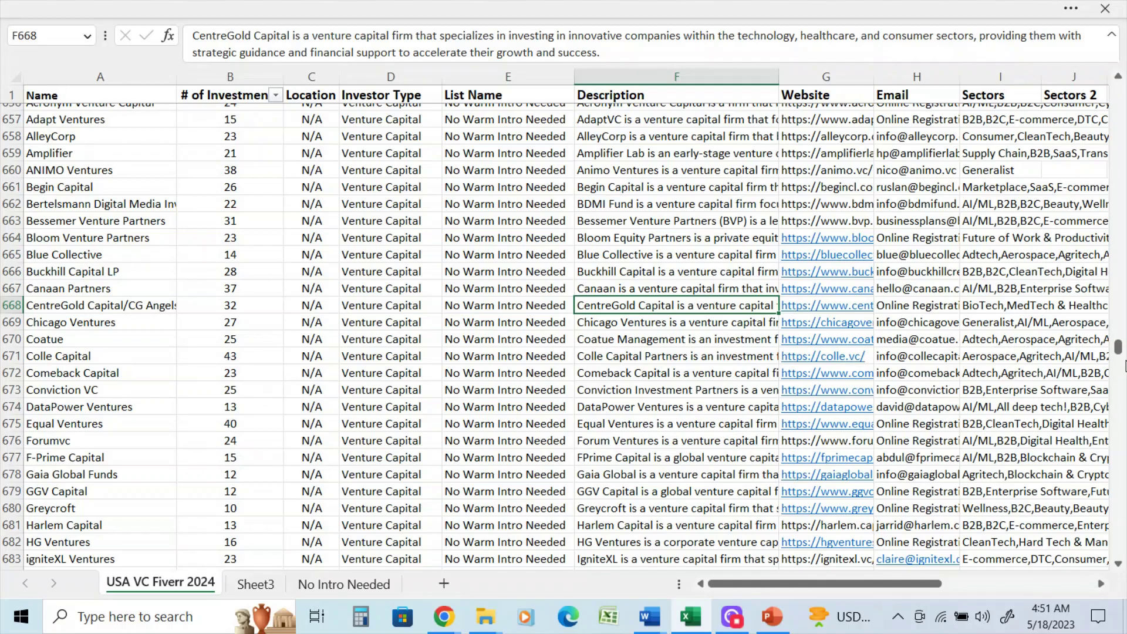
{"action": "left_click_drag", "start_coordinate": [1118, 345], "coordinate": [1119, 363]}
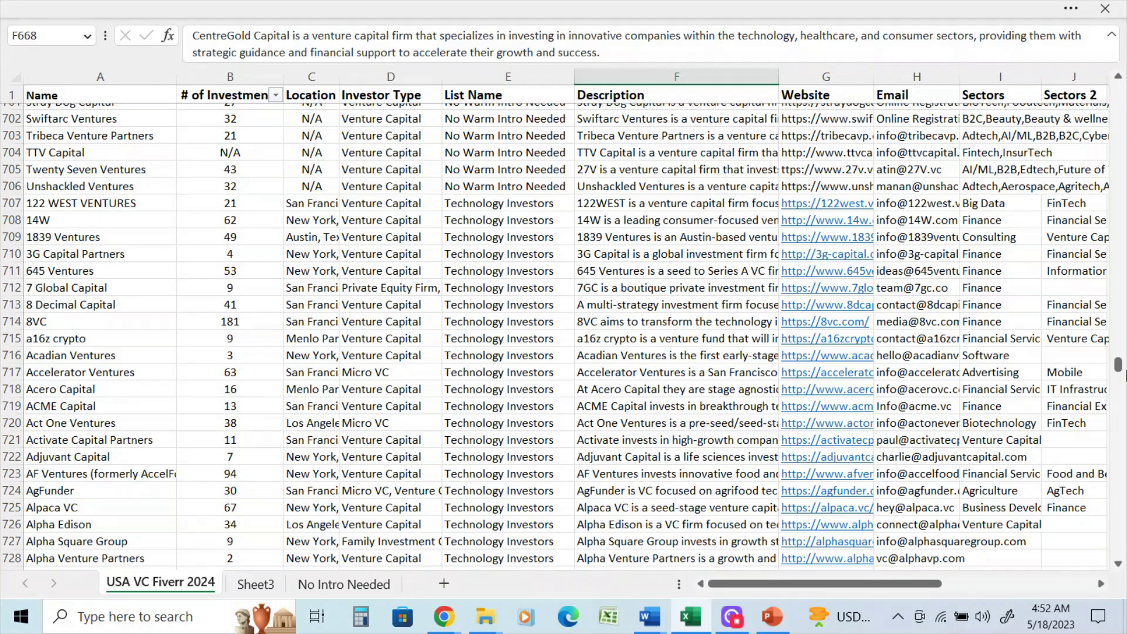
{"action": "mouse_move", "coordinate": [1118, 364]}
{"action": "left_mouse_down"}
{"action": "mouse_move", "coordinate": [1119, 527]}
{"action": "mouse_move", "coordinate": [1118, 276]}
{"action": "left_mouse_up"}
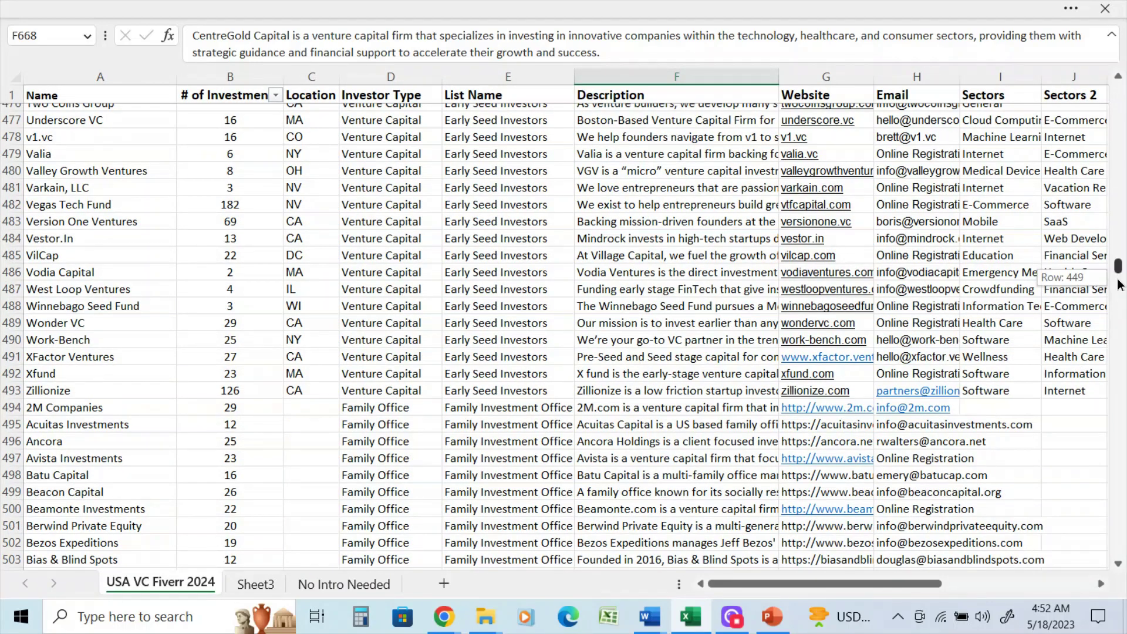
{"action": "left_click_drag", "start_coordinate": [1119, 276], "coordinate": [1120, 99]}
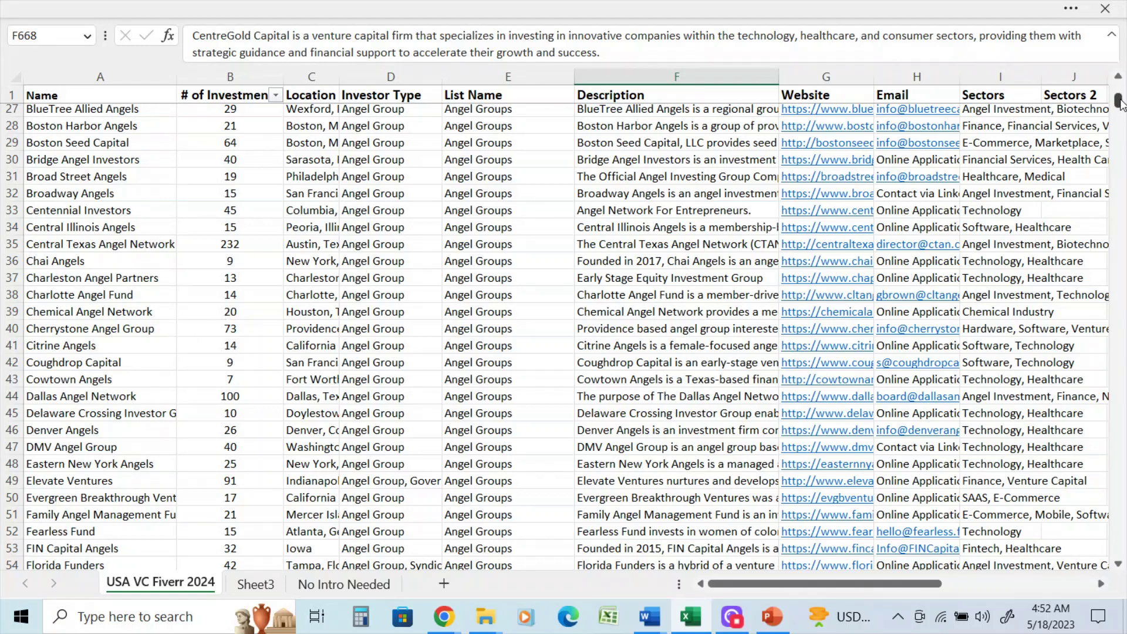
{"action": "left_click_drag", "start_coordinate": [1121, 100], "coordinate": [1121, 145]}
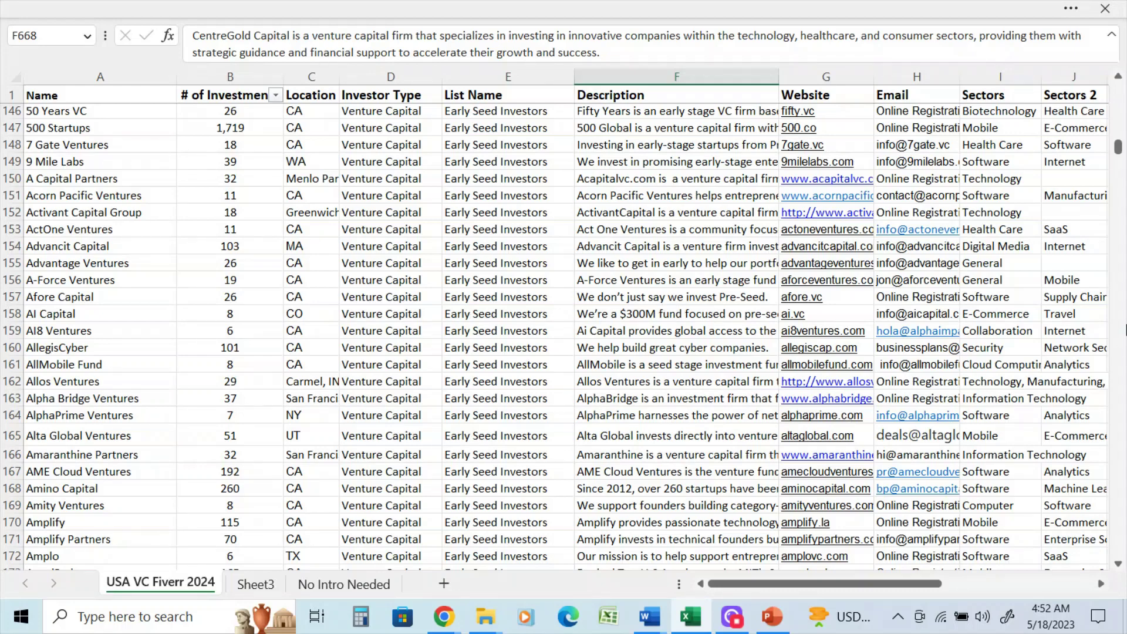
{"action": "left_click_drag", "start_coordinate": [1119, 147], "coordinate": [1119, 236]}
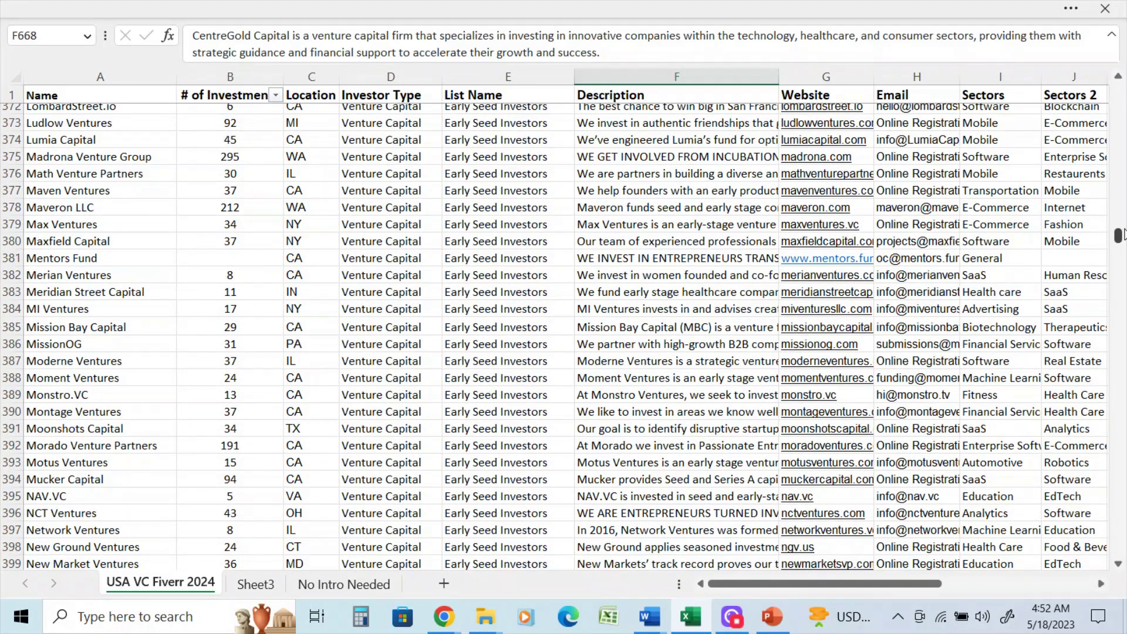
{"action": "left_click_drag", "start_coordinate": [1120, 237], "coordinate": [1119, 88]}
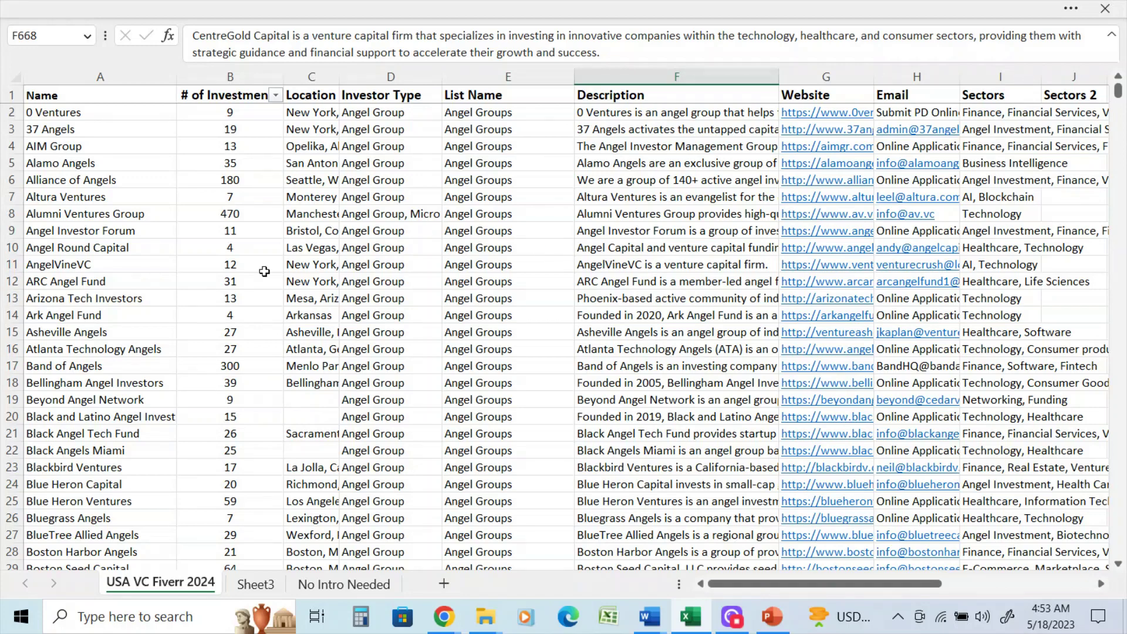
{"action": "scroll", "coordinate": [657, 362], "scroll_direction": "down", "scroll_amount": 3}
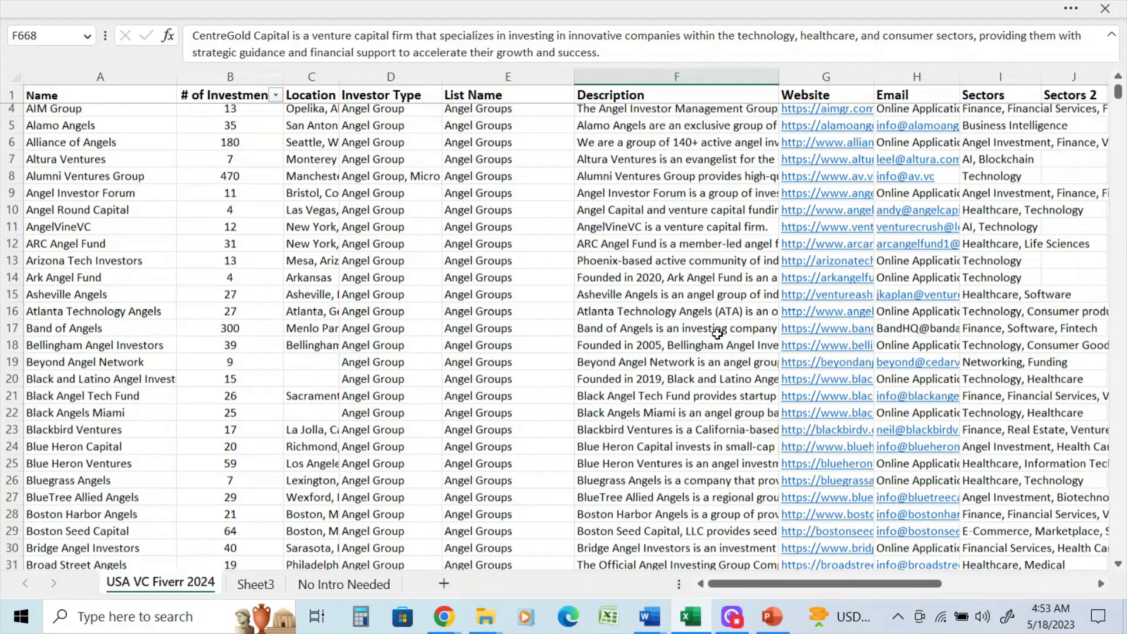
{"action": "scroll", "coordinate": [564, 345], "scroll_direction": "down", "scroll_amount": 2}
{"action": "scroll", "coordinate": [292, 379], "scroll_direction": "down", "scroll_amount": 3}
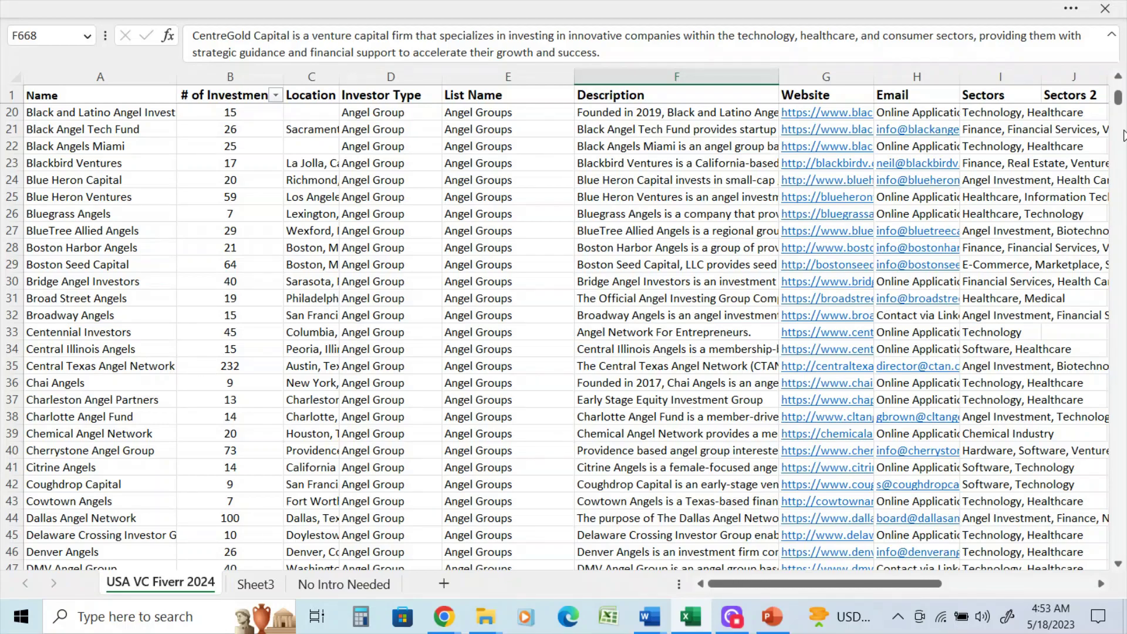
{"action": "left_click_drag", "start_coordinate": [1119, 98], "coordinate": [1118, 186]}
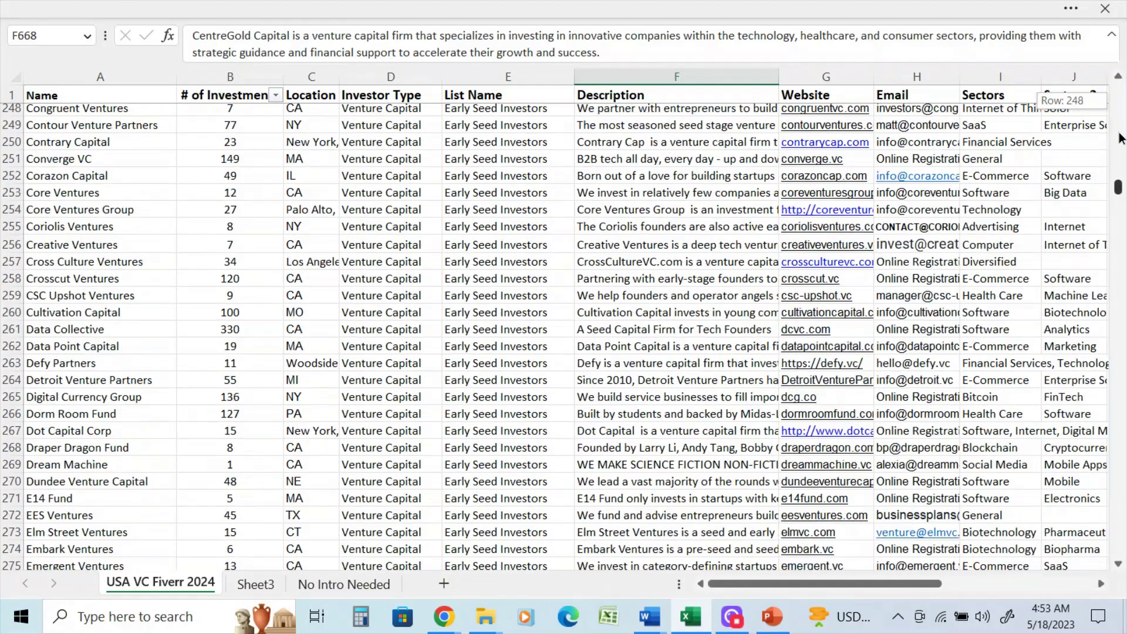
{"action": "left_click_drag", "start_coordinate": [1121, 137], "coordinate": [1119, 99]}
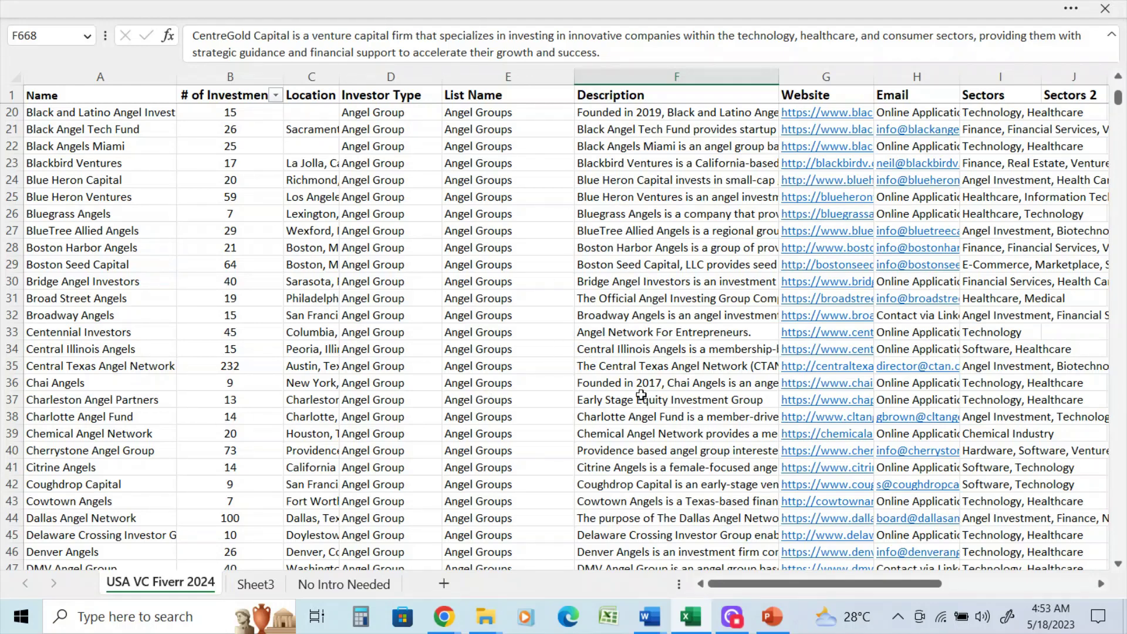
{"action": "left_click_drag", "start_coordinate": [1119, 92], "coordinate": [1119, 160]}
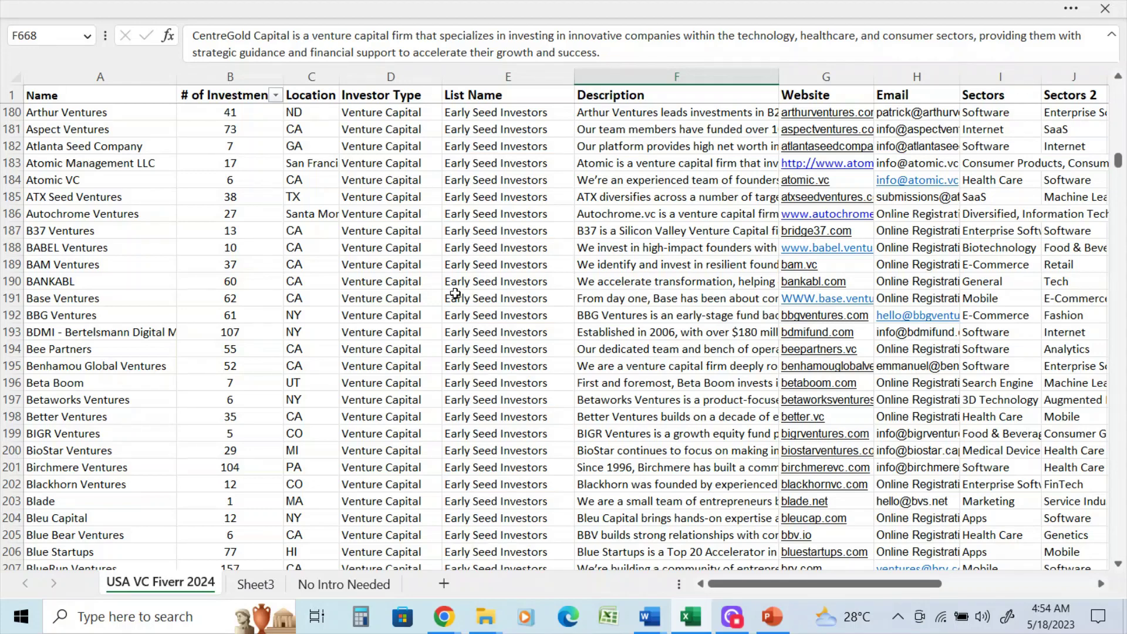
Step: Select BAM Ventures' Description cell F189 to read its full text in the formula bar
{"action": "left_click", "coordinate": [608, 267]}
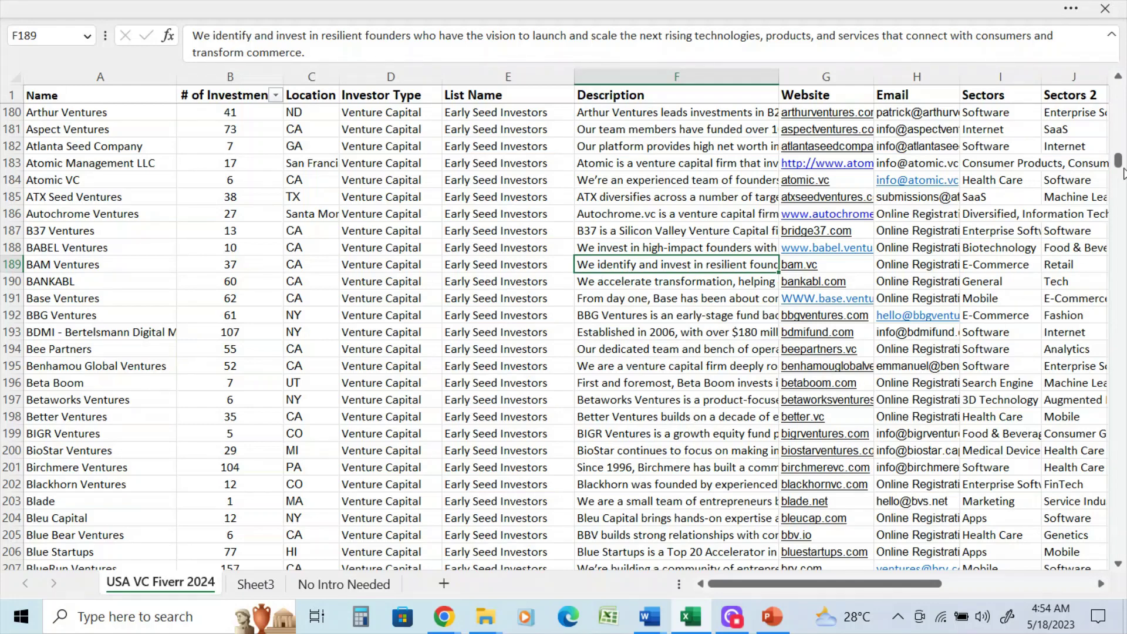
{"action": "left_click_drag", "start_coordinate": [1119, 166], "coordinate": [1118, 212]}
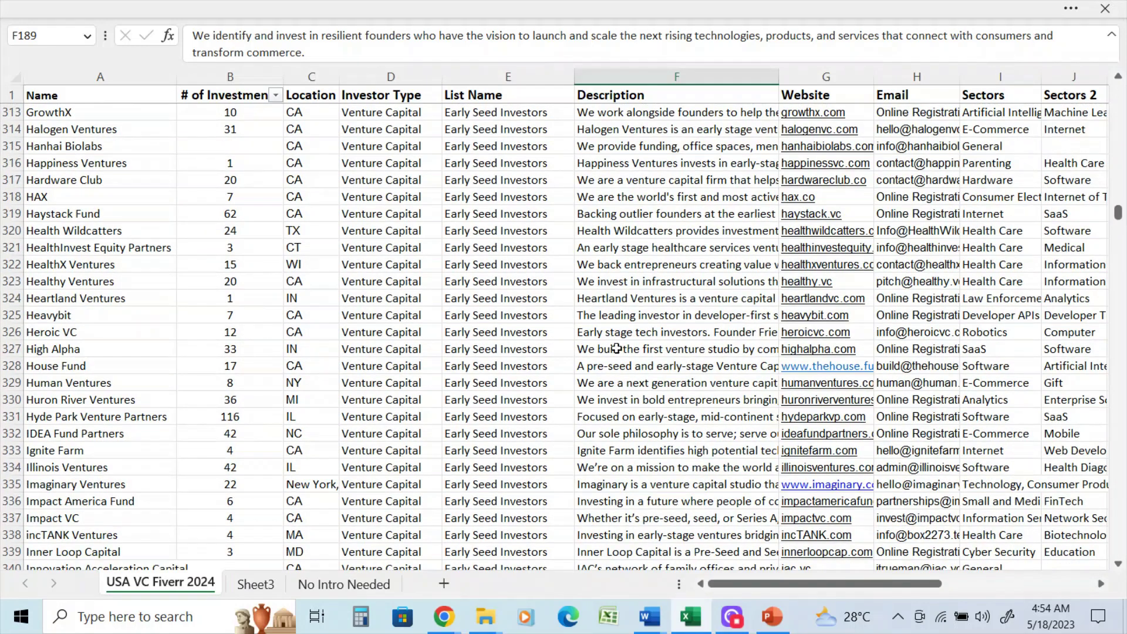